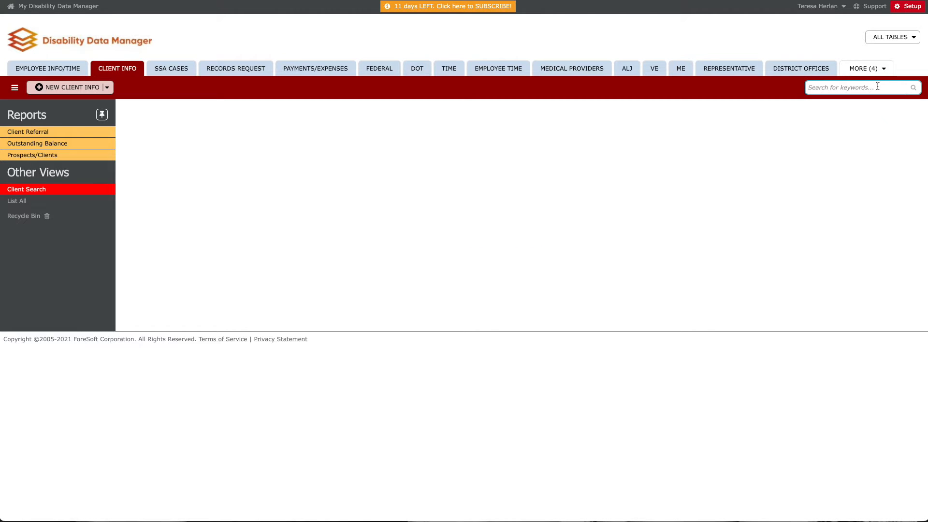
# Search the client records by keyword using a partial first name followed by the * wildcard
pyautogui.click(857, 86)
pyautogui.write('jo')
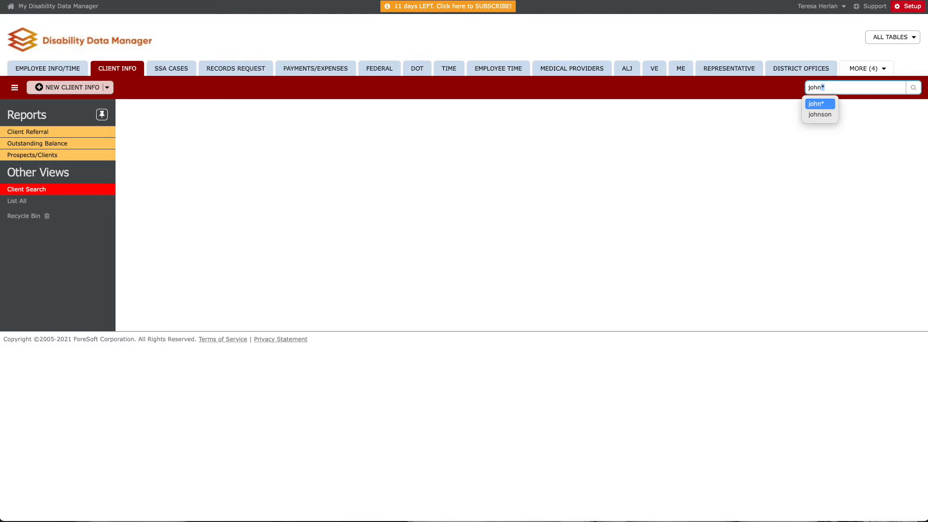
pyautogui.write('hn*')
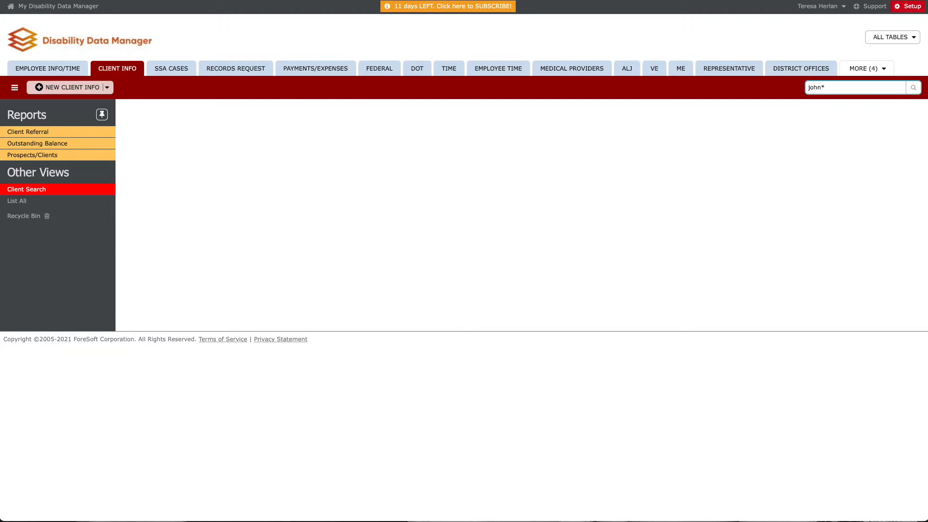
pyautogui.press('Return')
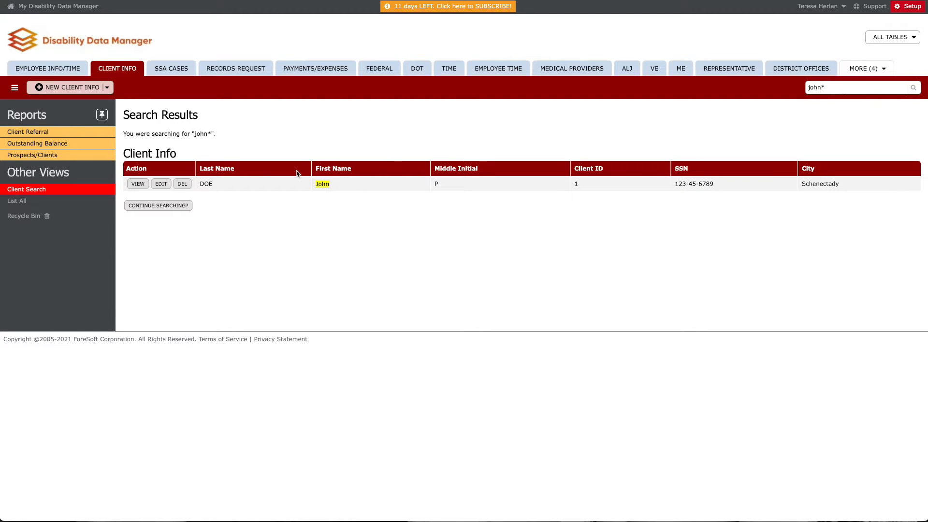
# Run a Client Search query using a client's first name and last name as criteria
pyautogui.click(79, 190)
pyautogui.click(240, 161)
pyautogui.write('elizabeth')
pyautogui.press('Tab')
pyautogui.write('example')
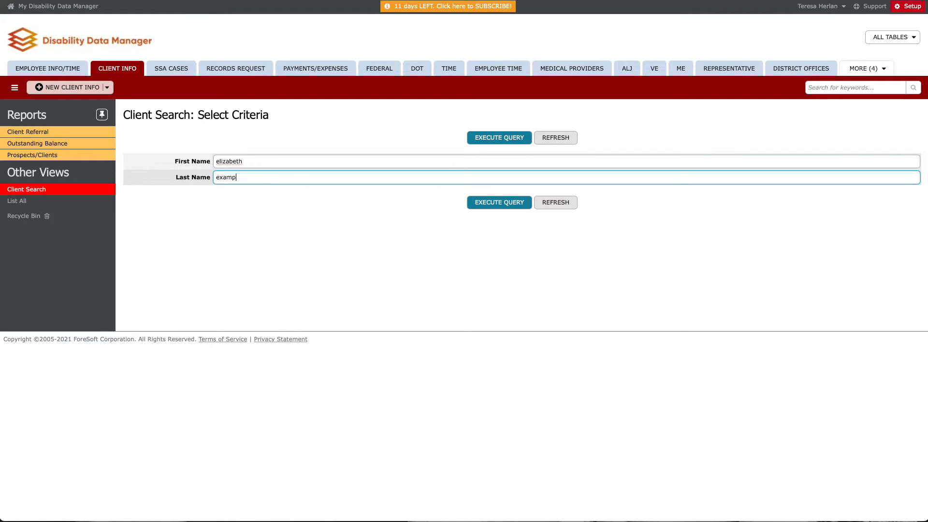
pyautogui.click(479, 143)
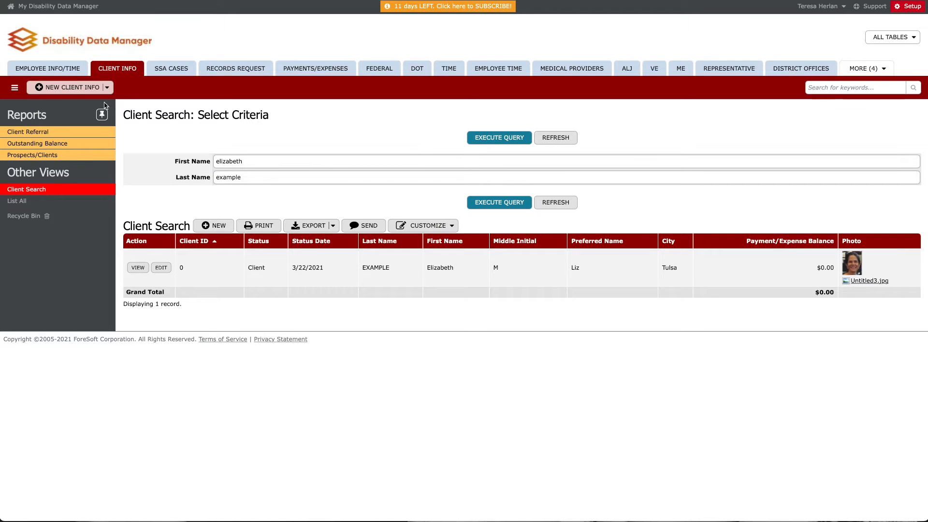
# Start a new client record and fill in the client's first name, middle initial and last name
pyautogui.click(68, 87)
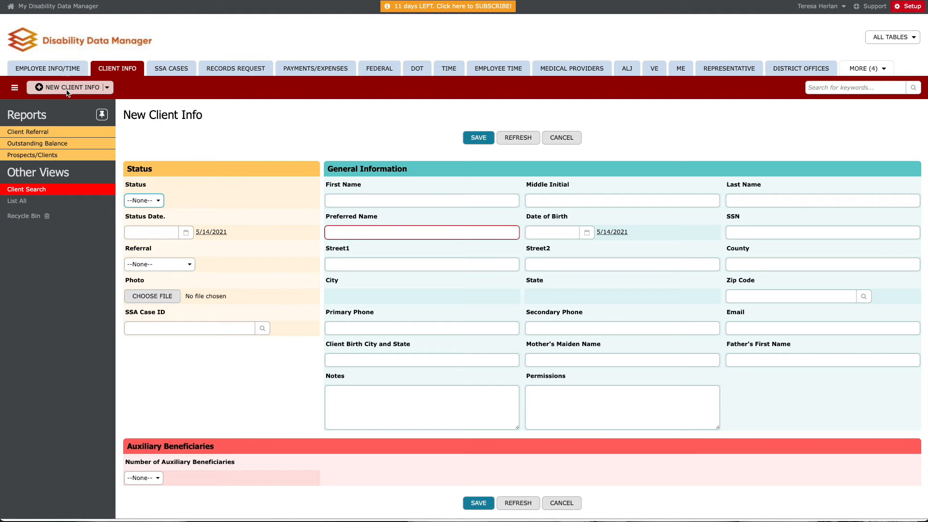
pyautogui.click(341, 199)
pyautogui.write('jane')
pyautogui.press('Tab')
pyautogui.write('a')
pyautogui.press('Tab')
pyautogui.write('doe')
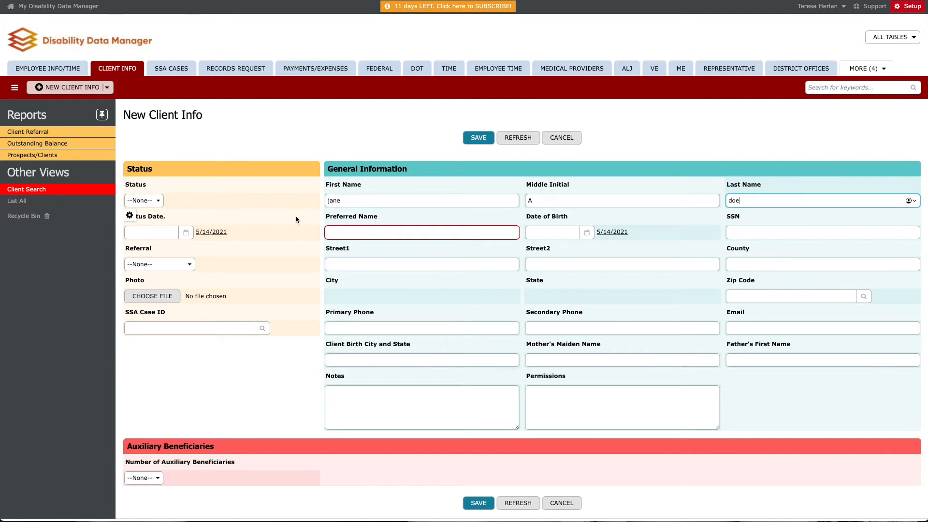
# Fill in the new client's SSN and preferred name
pyautogui.click(734, 233)
pyautogui.write('1234567')
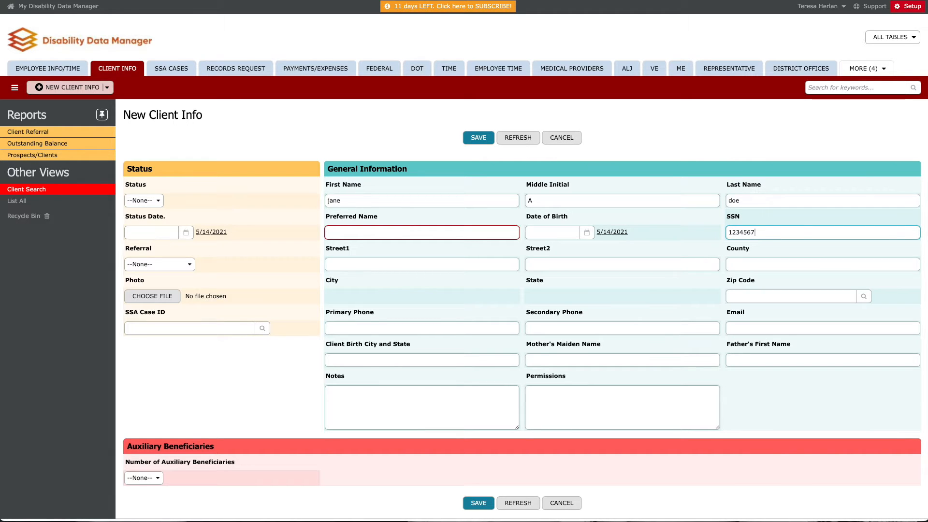
pyautogui.write('89')
pyautogui.click(459, 261)
pyautogui.click(397, 232)
pyautogui.write('jane')
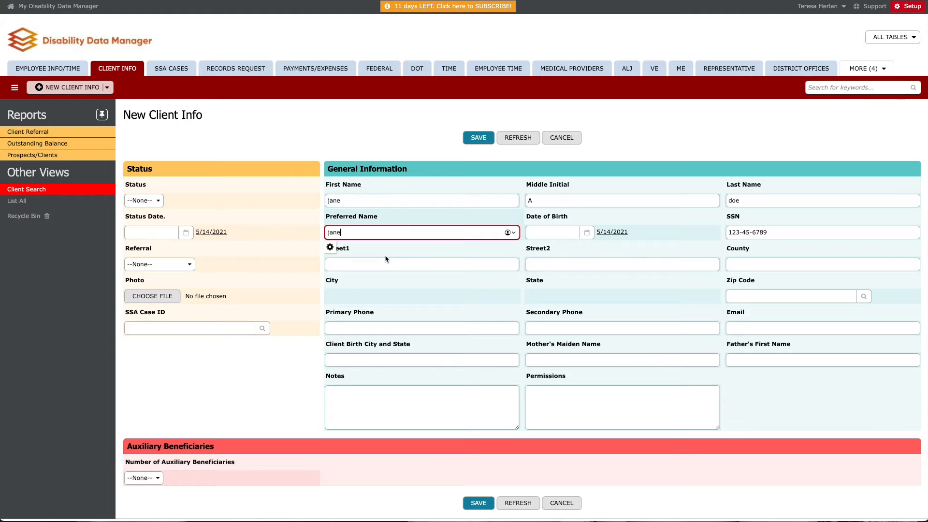
# Look up and choose the client's zip code, and save the new client record
pyautogui.click(750, 295)
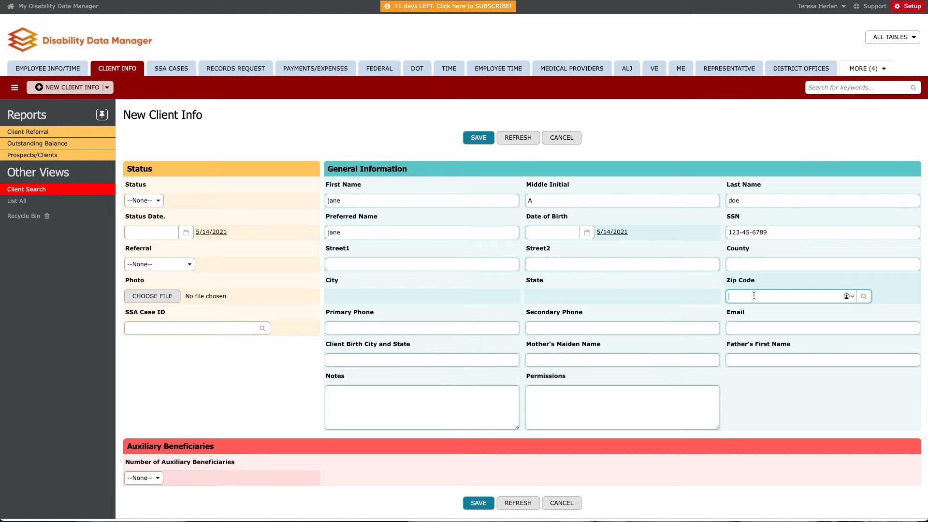
pyautogui.write('34001')
pyautogui.click(750, 308)
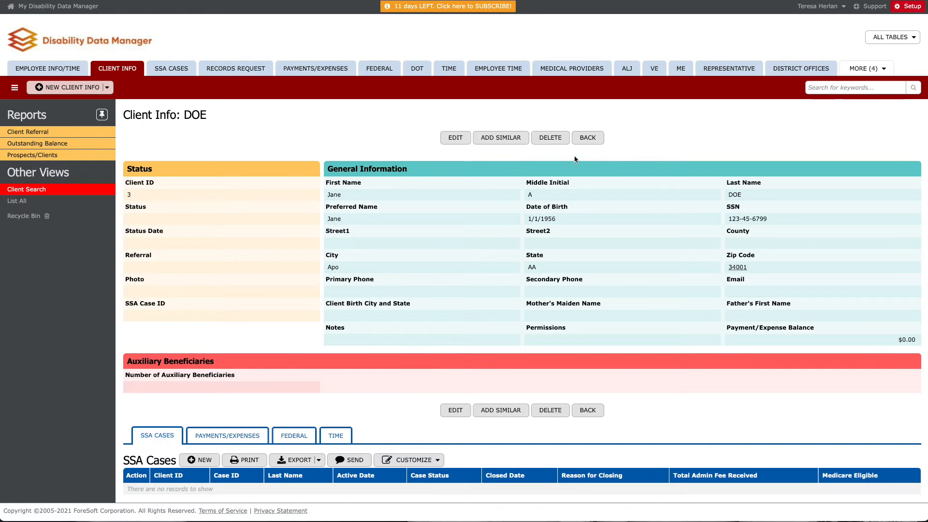
pyautogui.click(859, 70)
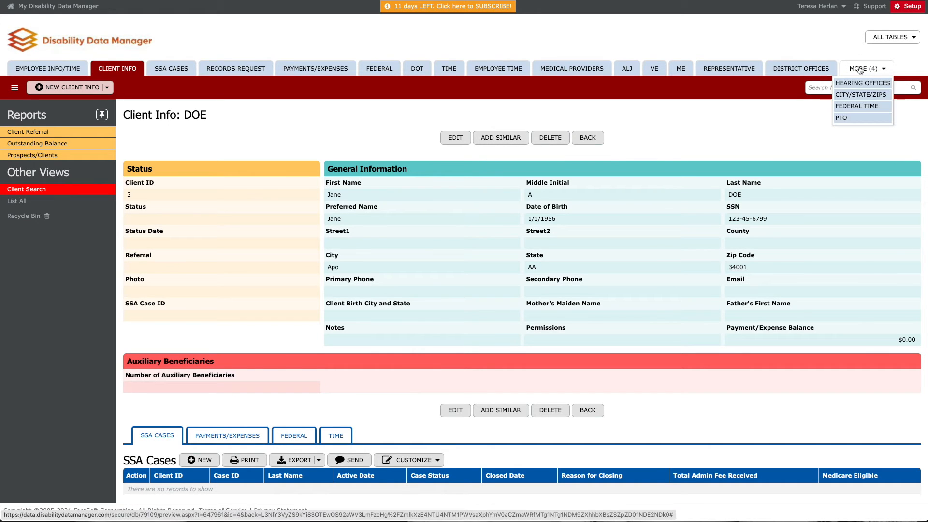
pyautogui.click(853, 94)
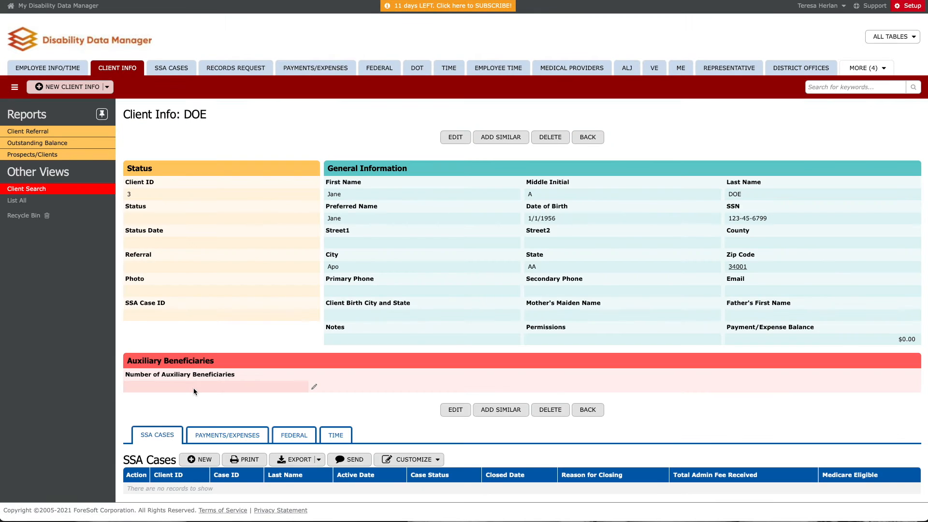
# Set the number of auxiliary beneficiaries to 2, enter the husband's name marked "(husband)" under Permissions, and save the record
pyautogui.click(315, 387)
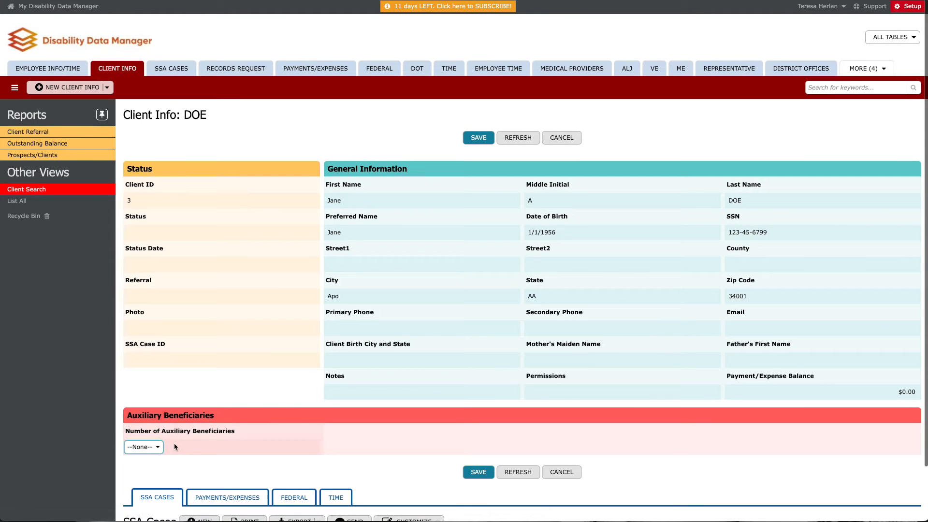
pyautogui.click(156, 448)
pyautogui.click(155, 467)
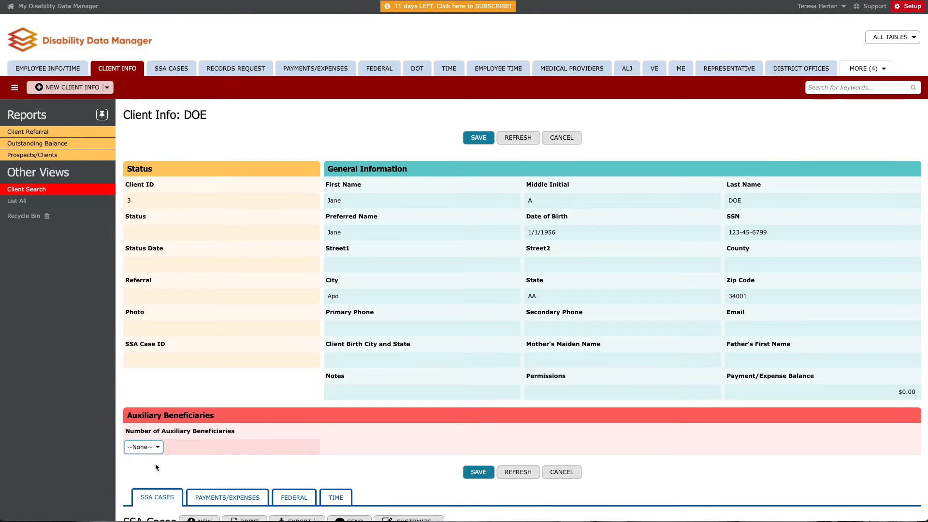
pyautogui.scroll(-1, 176, 454)
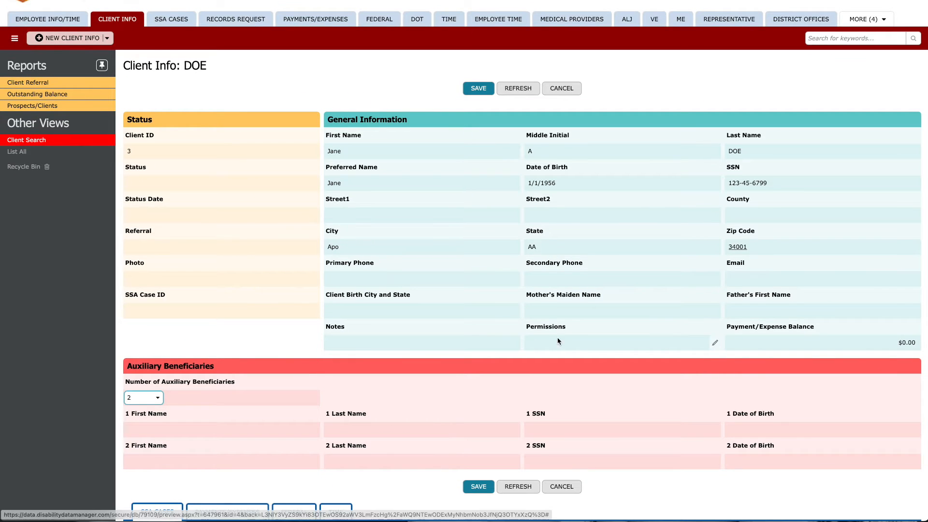
pyautogui.click(715, 342)
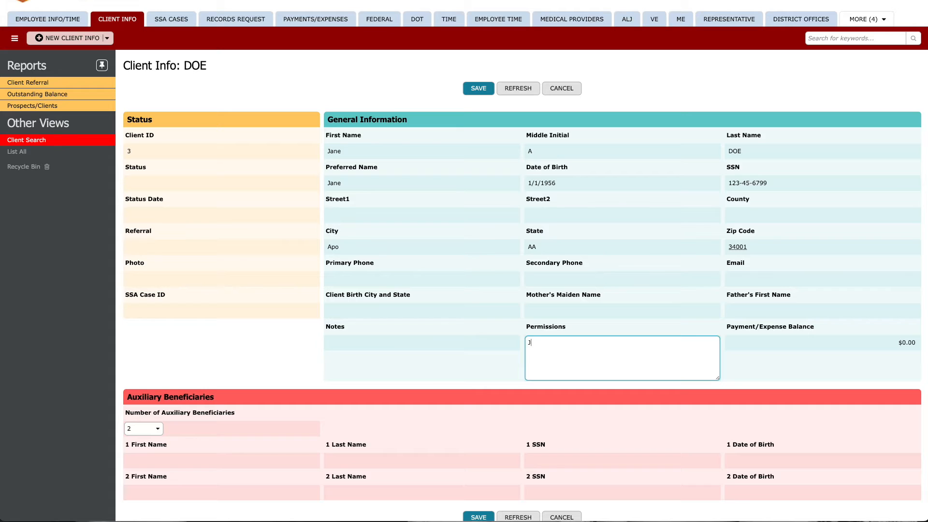
pyautogui.write('John Doe (husband')
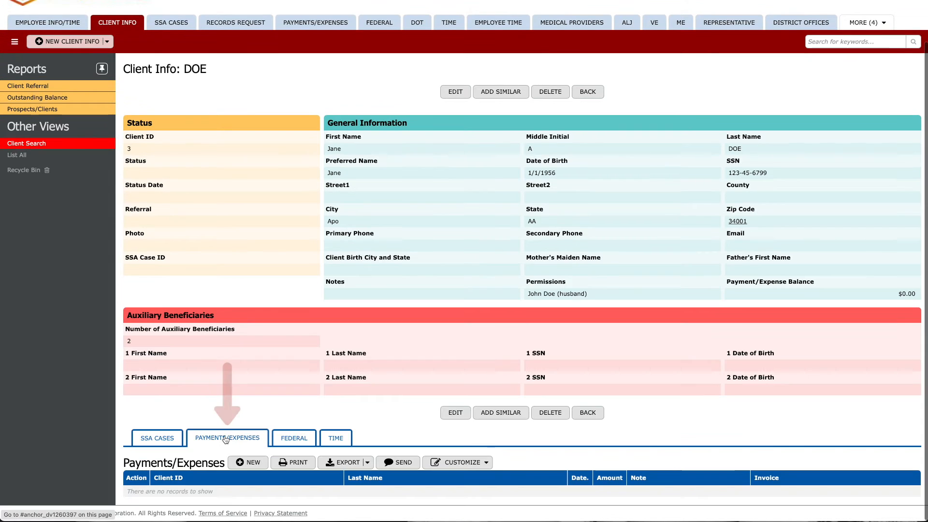
# Add a payment/expense for the client with note "money to trust", date 5/14/2021 and amount -100, and save it
pyautogui.click(249, 463)
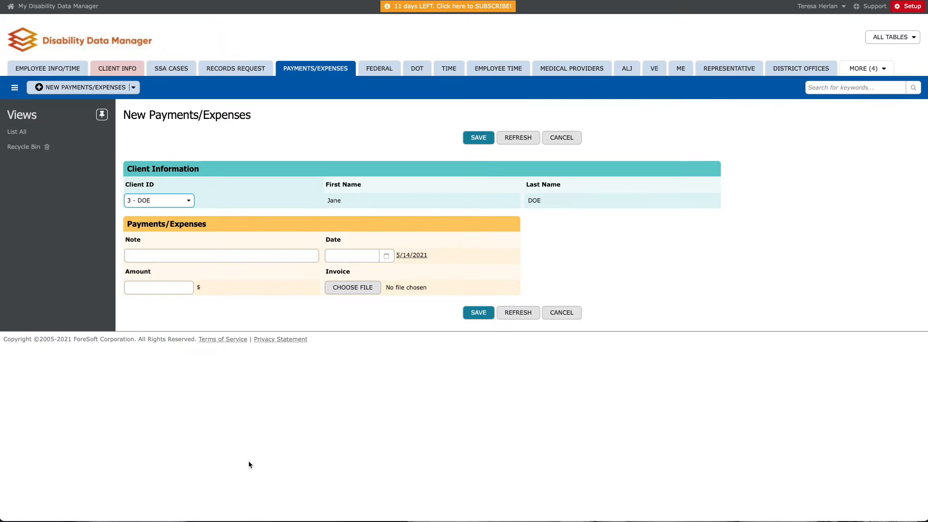
pyautogui.click(195, 256)
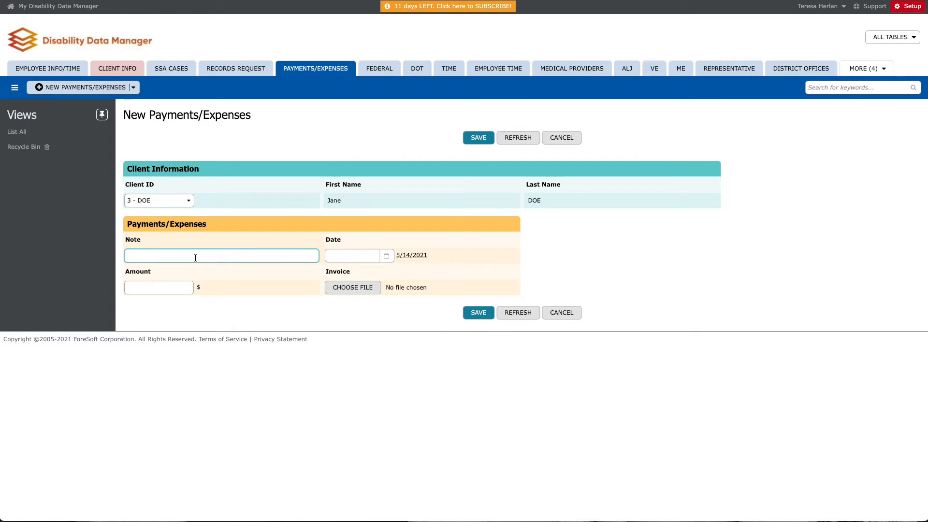
pyautogui.write('money to trust')
pyautogui.click(411, 255)
pyautogui.click(170, 285)
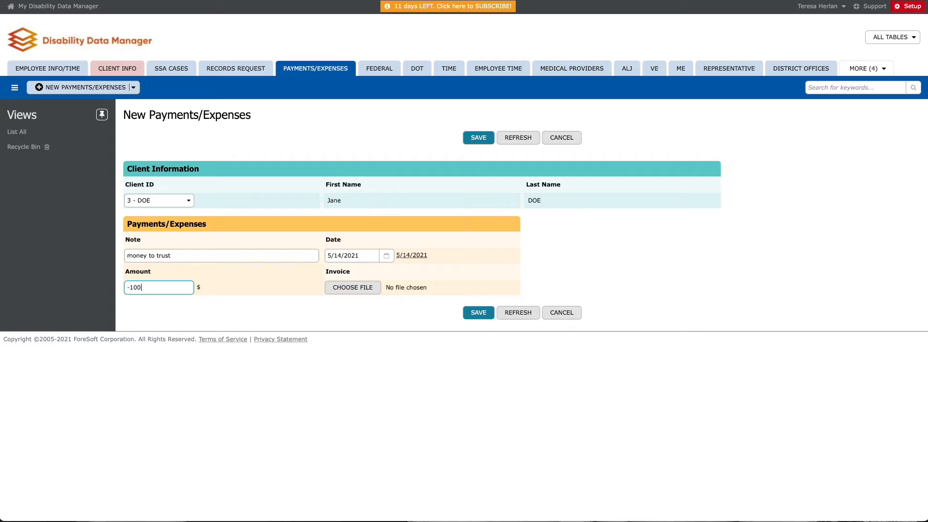
pyautogui.click(475, 314)
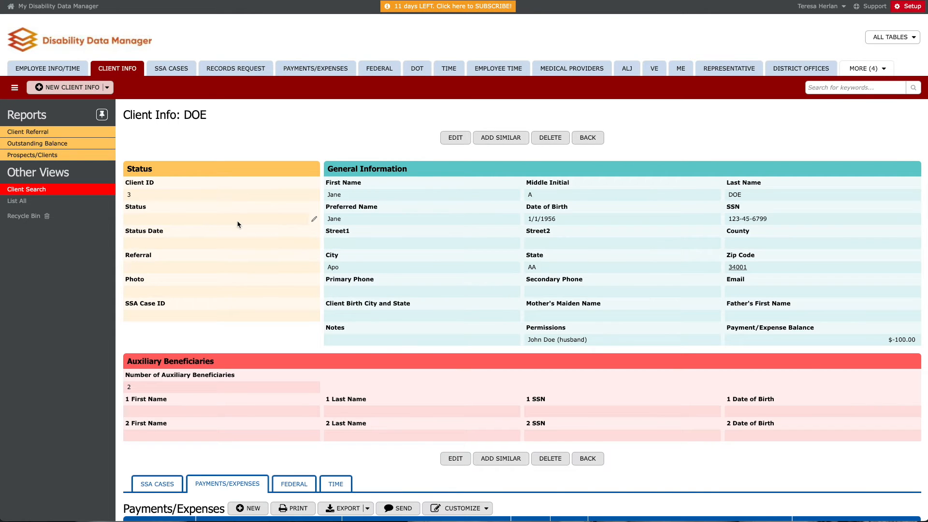
# Set the client record's status to Client and save the change
pyautogui.click(313, 219)
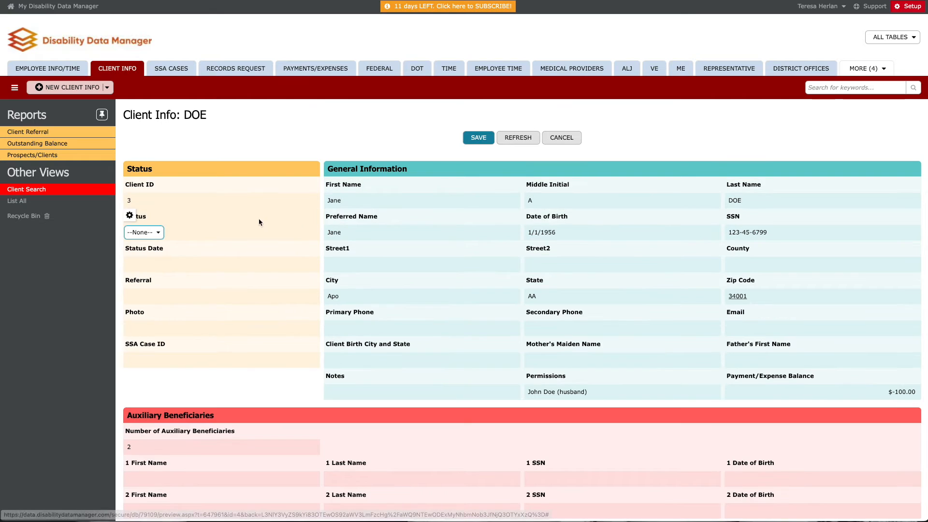
pyautogui.click(164, 233)
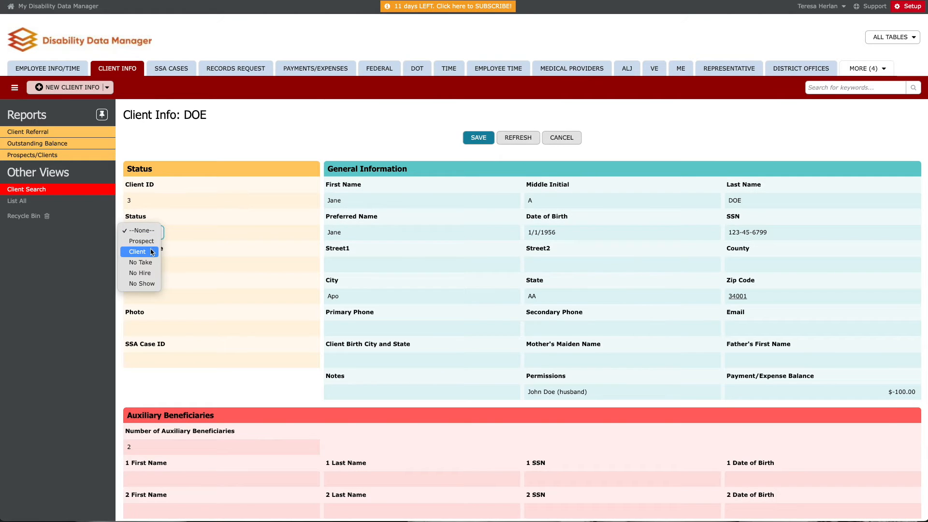
pyautogui.click(151, 242)
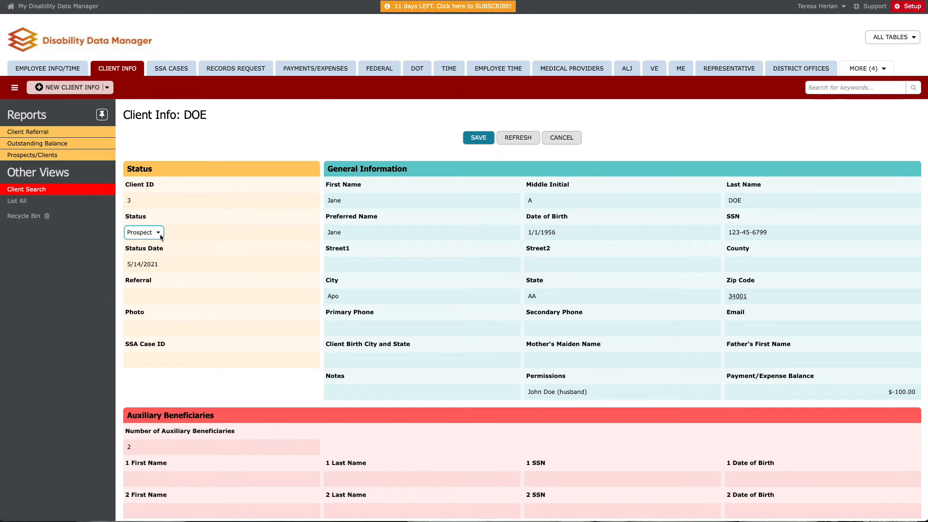
pyautogui.click(161, 235)
pyautogui.click(155, 241)
pyautogui.click(476, 139)
# Create and save an SSA case for the client with active date 5/14/2021 and theory "sedentary, unskilled"
pyautogui.scroll(-2, 394, 170)
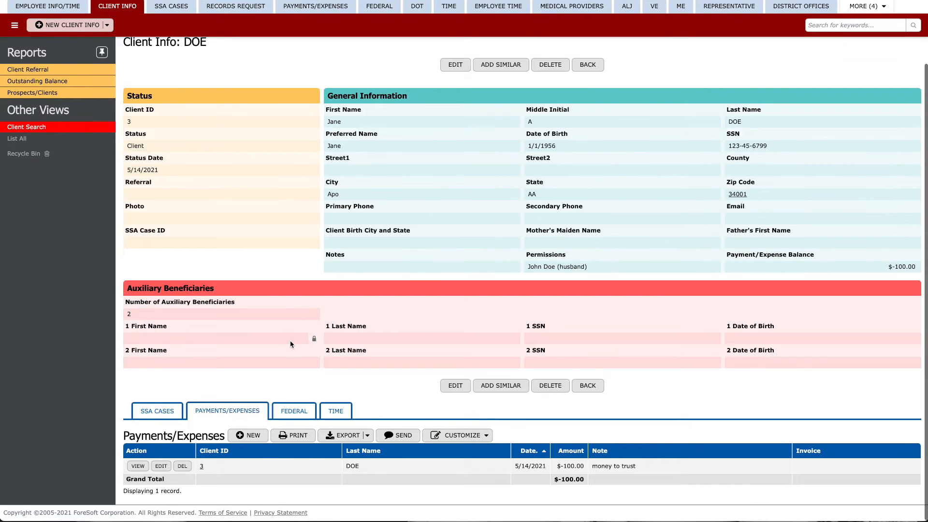
pyautogui.click(157, 410)
pyautogui.scroll(-1, 161, 411)
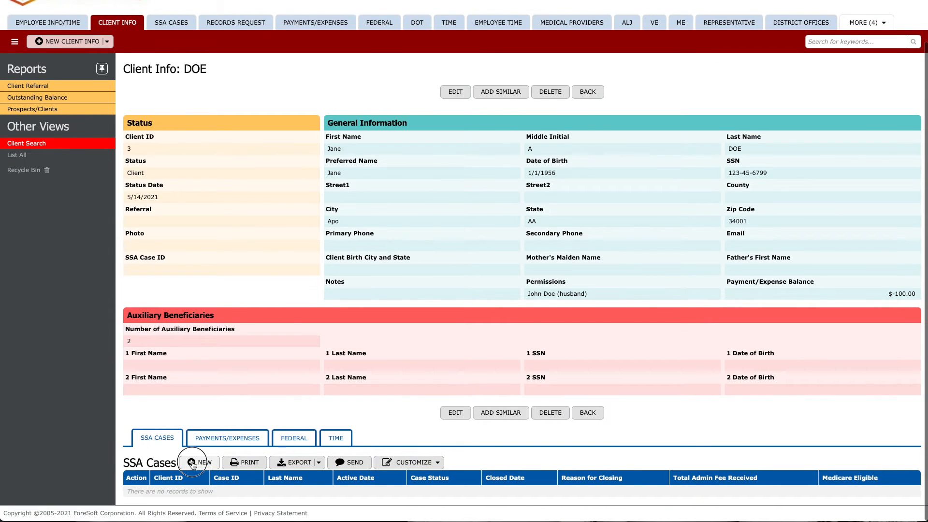
pyautogui.click(192, 463)
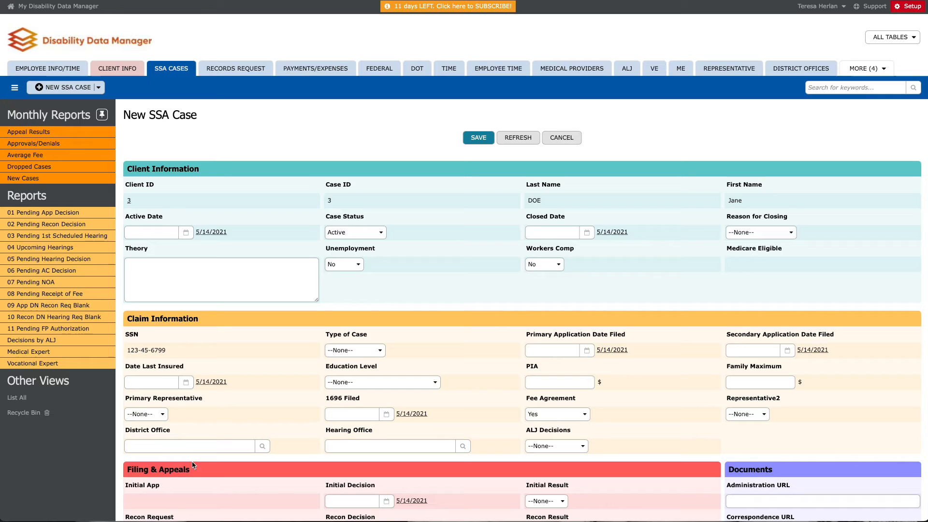
pyautogui.click(216, 234)
pyautogui.click(256, 278)
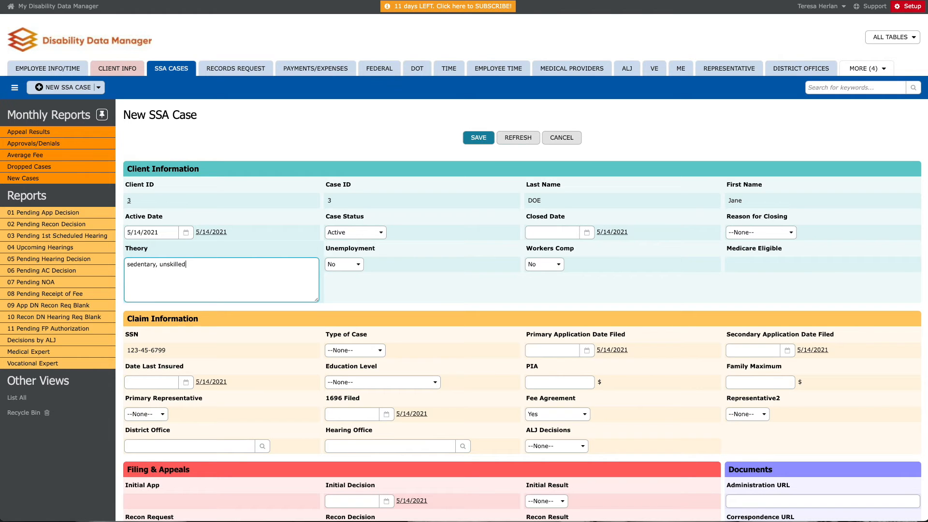
pyautogui.click(478, 137)
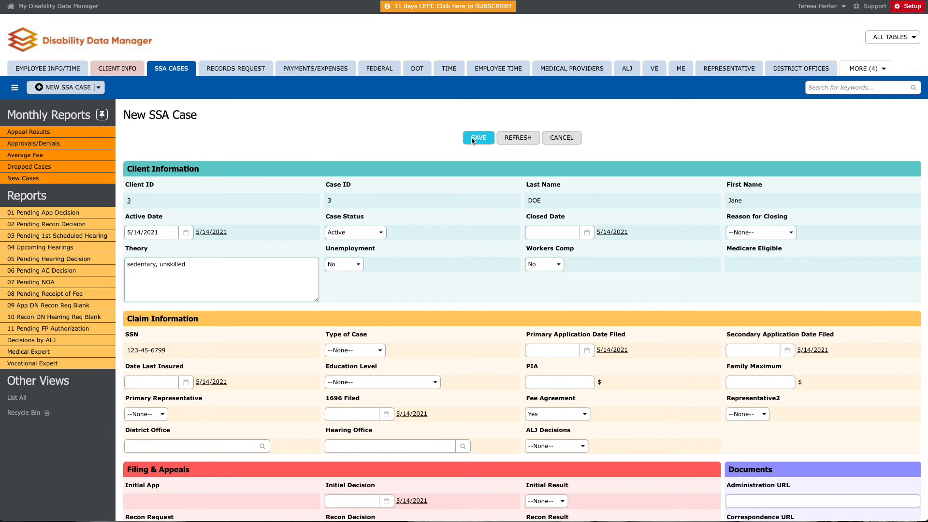
pyautogui.scroll(-1, 131, 254)
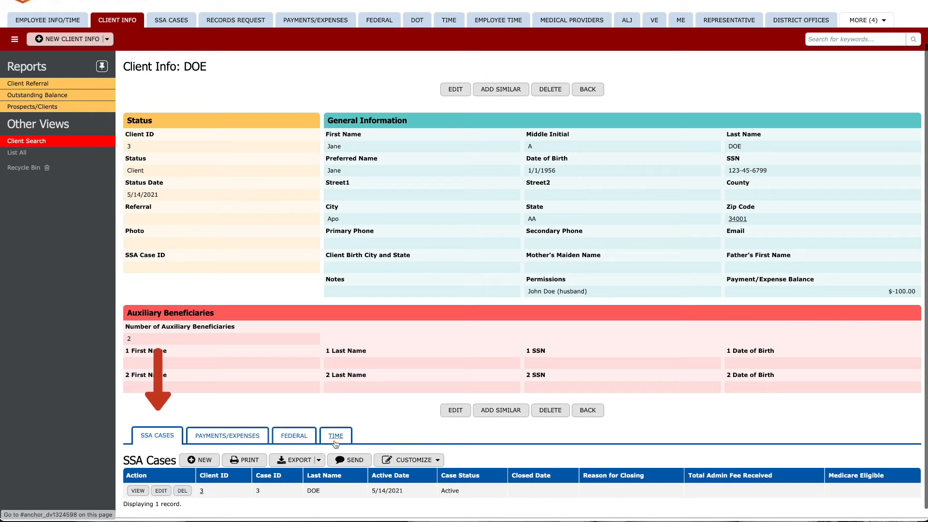
# Add a time entry for the client with the note "called client", keeping the prefilled start time, and save it
pyautogui.scroll(-1, 335, 443)
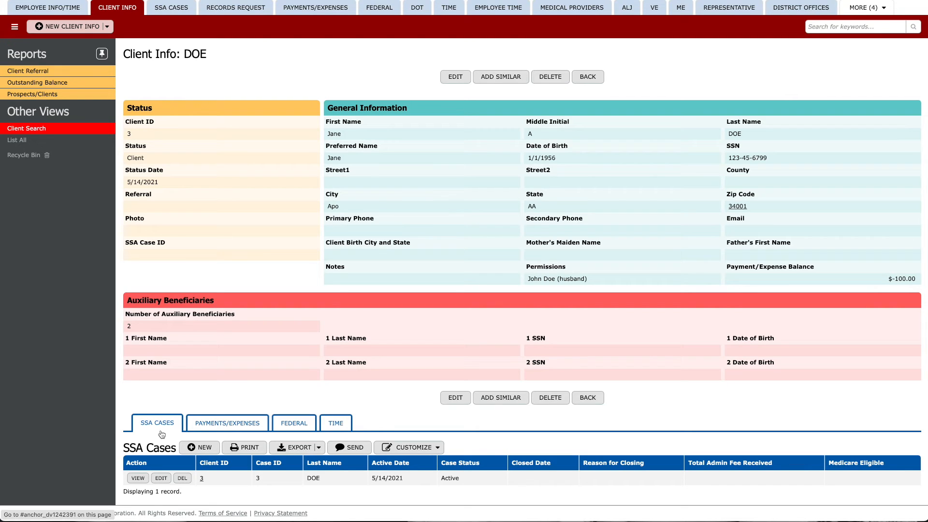
pyautogui.click(337, 429)
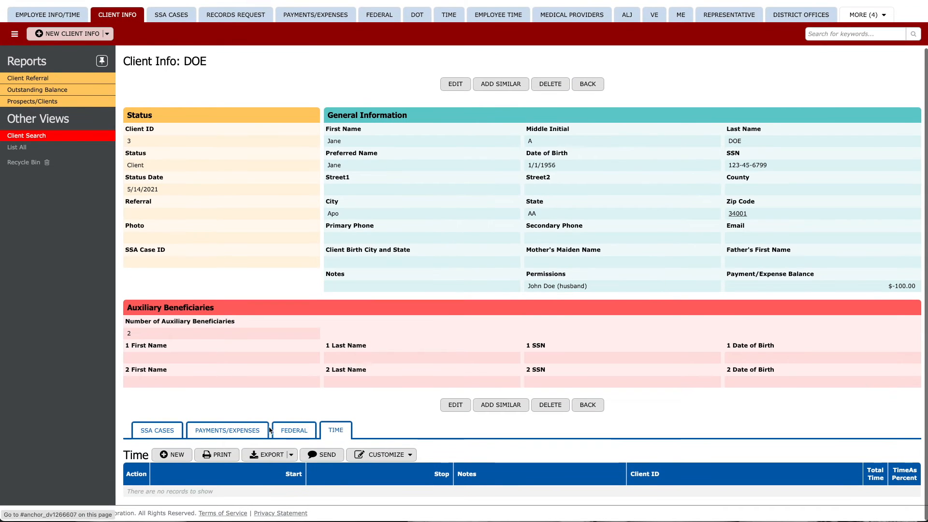
pyautogui.click(173, 455)
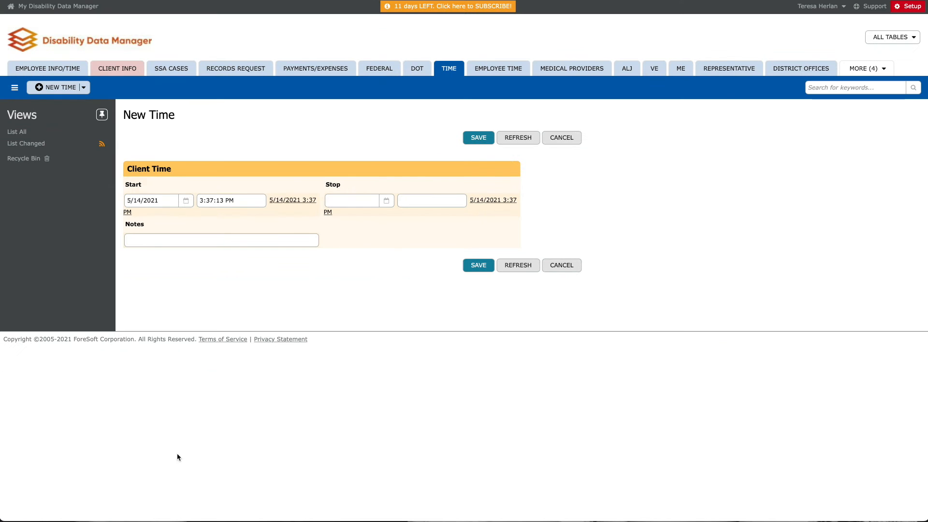
pyautogui.click(186, 240)
pyautogui.write('called client')
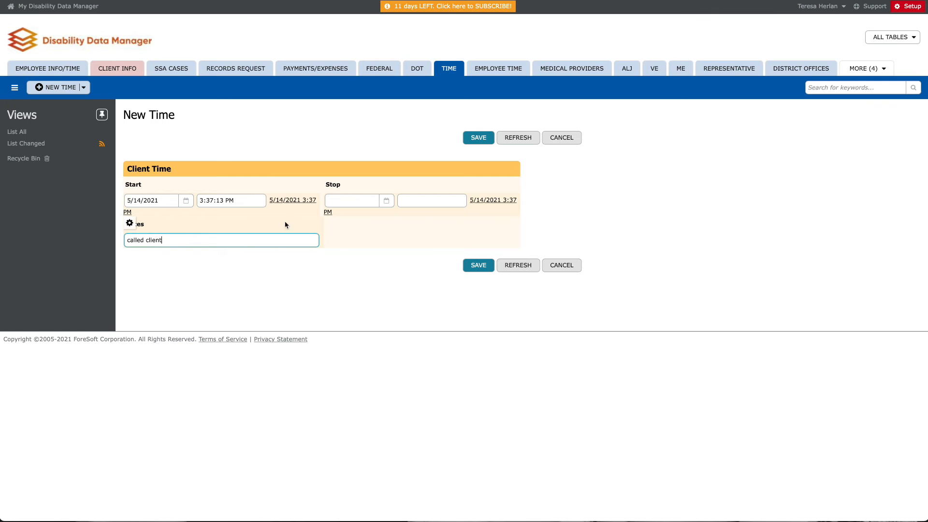
pyautogui.click(477, 139)
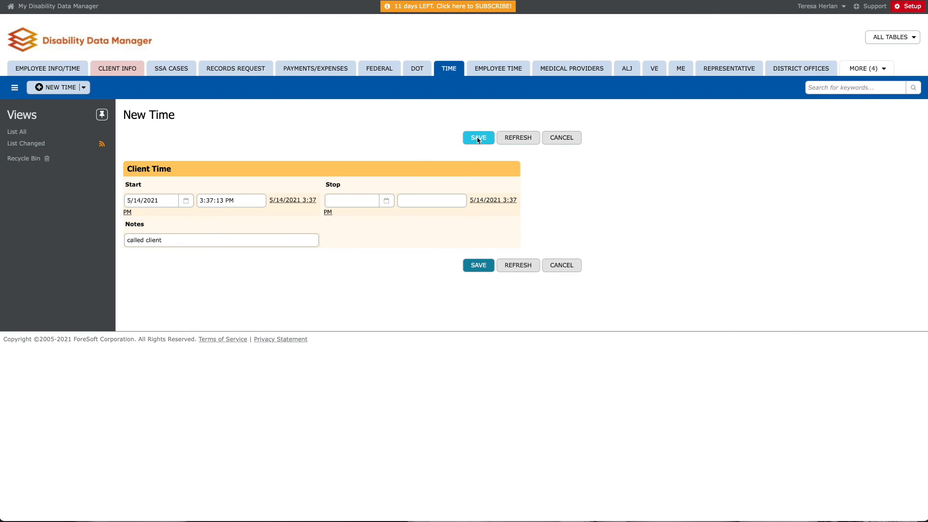
# Stop the running "called client" time entry in the client's time records
pyautogui.scroll(-2, 404, 209)
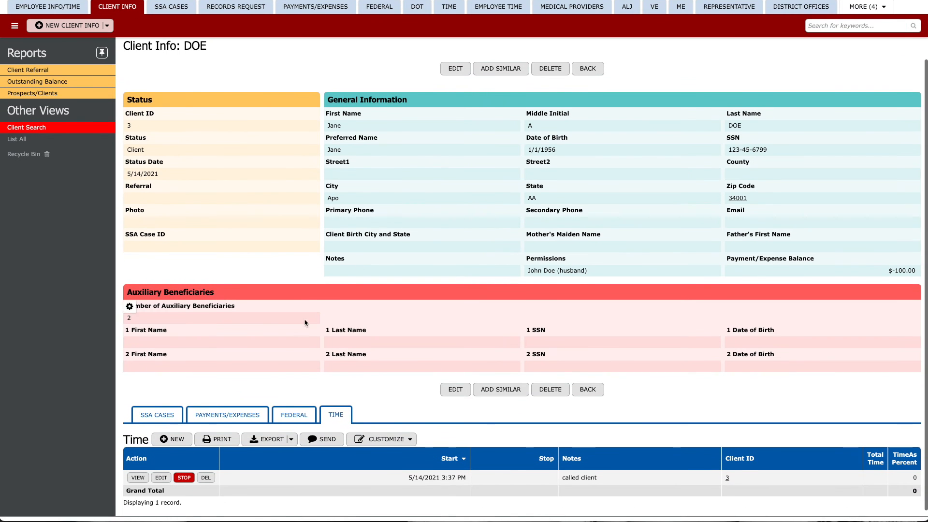
pyautogui.scroll(-1, 101, 457)
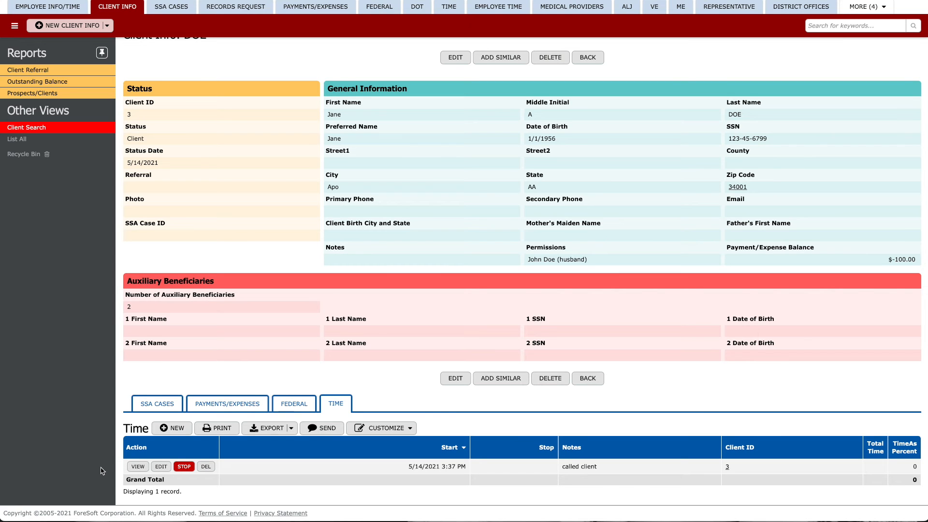
pyautogui.click(184, 467)
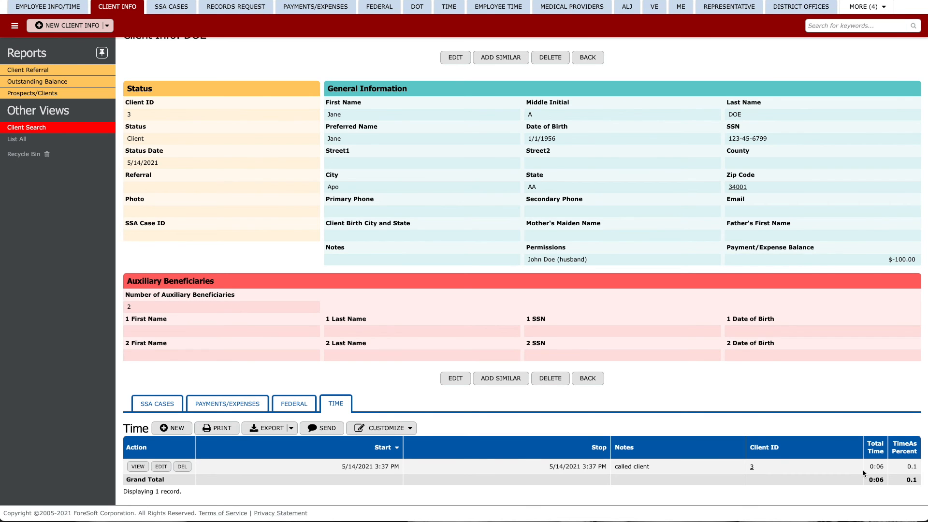
# Add a payment/expense for the client with note "medical record from hillcrest", date 5/14/2021 and amount 12, and save it
pyautogui.click(221, 406)
pyautogui.scroll(-2, 220, 406)
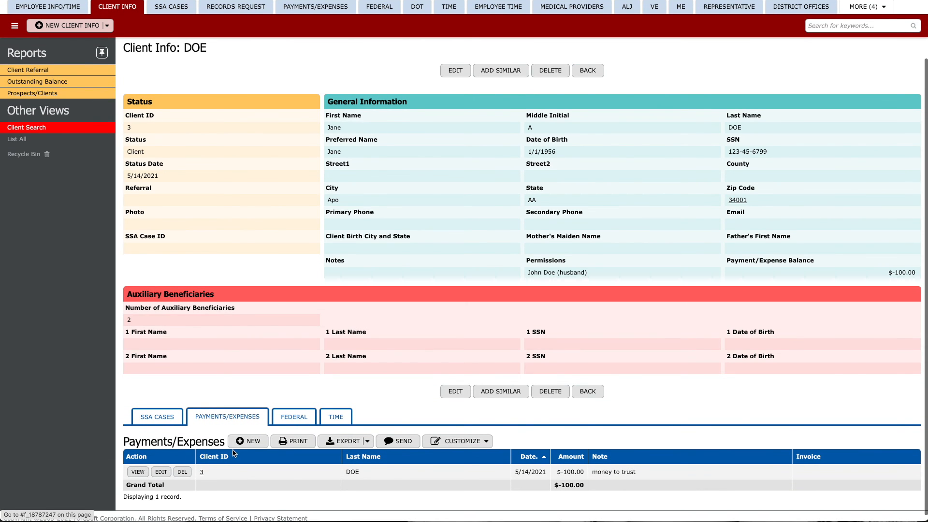
pyautogui.click(247, 445)
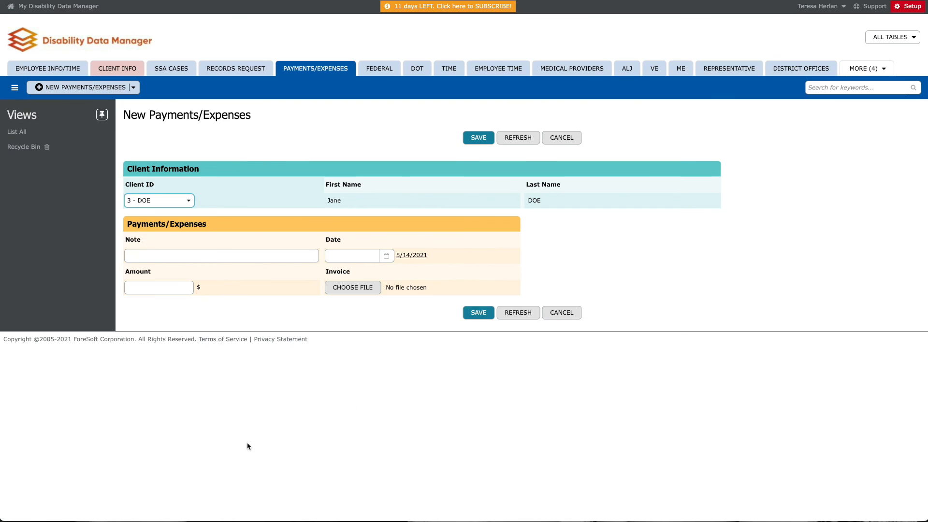
pyautogui.click(167, 259)
pyautogui.write('medical record from hillcrest')
pyautogui.click(411, 255)
pyautogui.click(159, 288)
pyautogui.write('12.45')
pyautogui.click(478, 312)
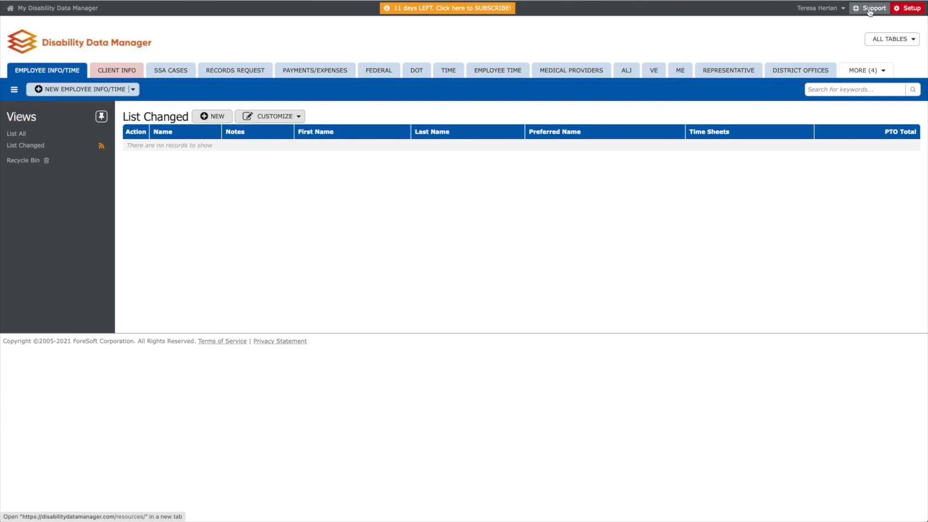
# Open the Disability Data Manager support page, look through its resources, and open the company's linked YouTube channel
pyautogui.click(867, 9)
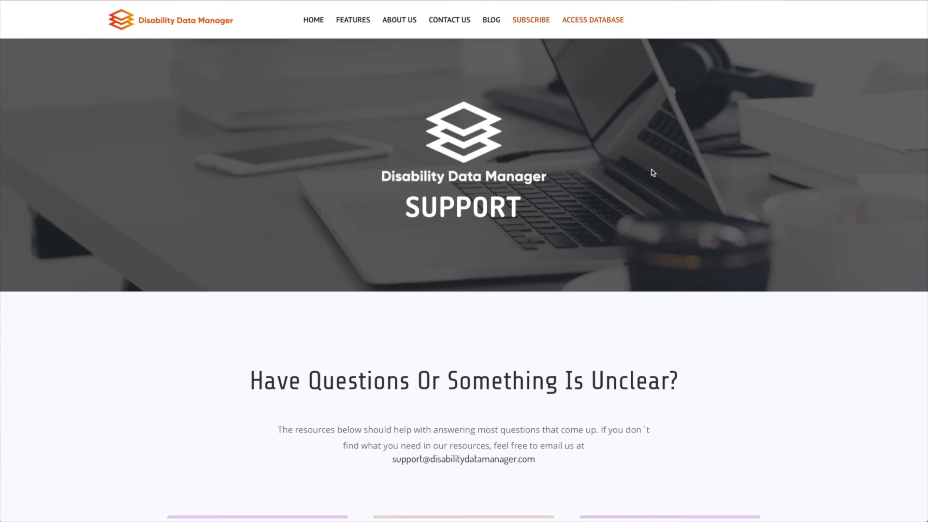
pyautogui.scroll(-8, 652, 173)
pyautogui.scroll(-6, 652, 174)
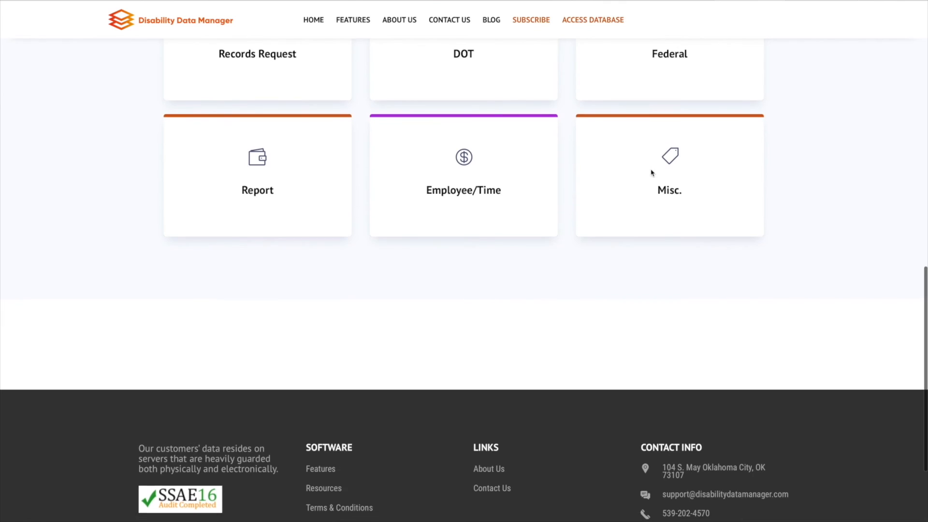
pyautogui.scroll(-2, 650, 172)
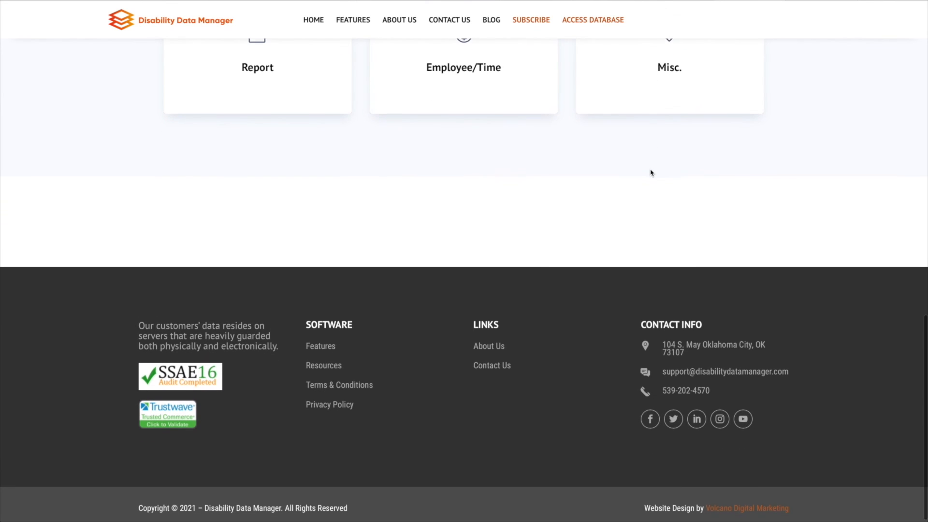
pyautogui.click(743, 419)
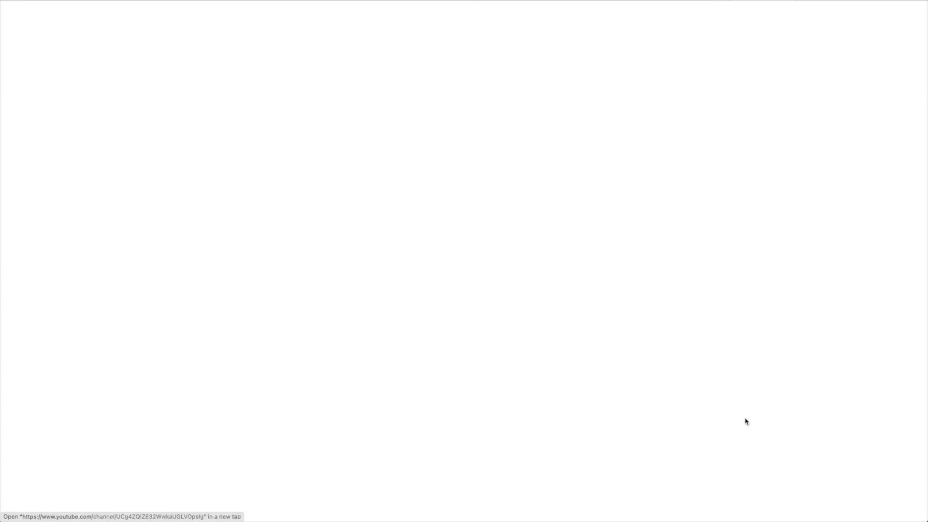